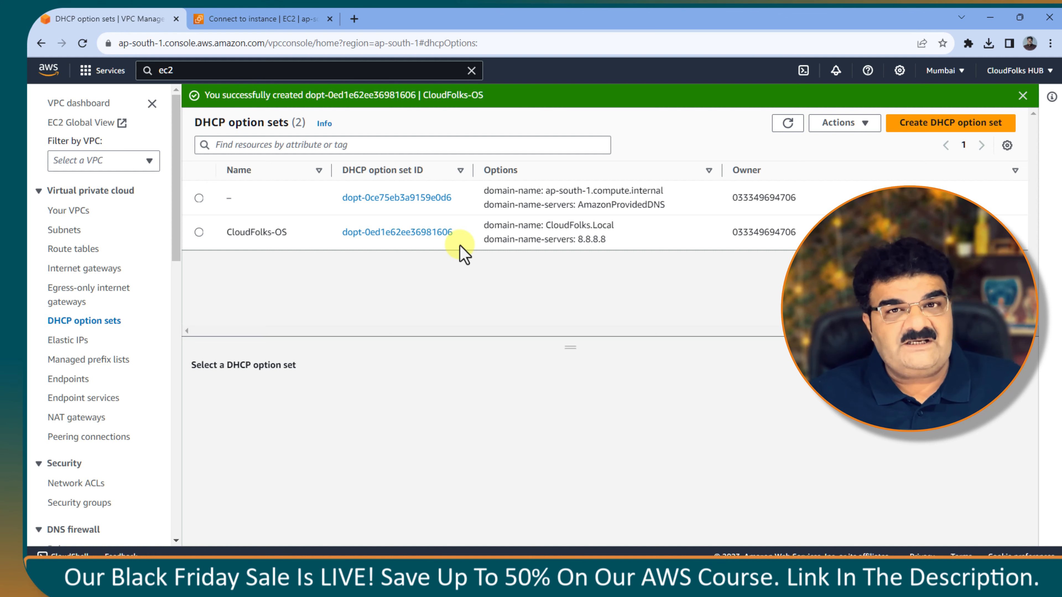
# Step: Assign the CloudFolks-OS DHCP option set to the VPC and save the VPC settings
pyautogui.click(442, 237)
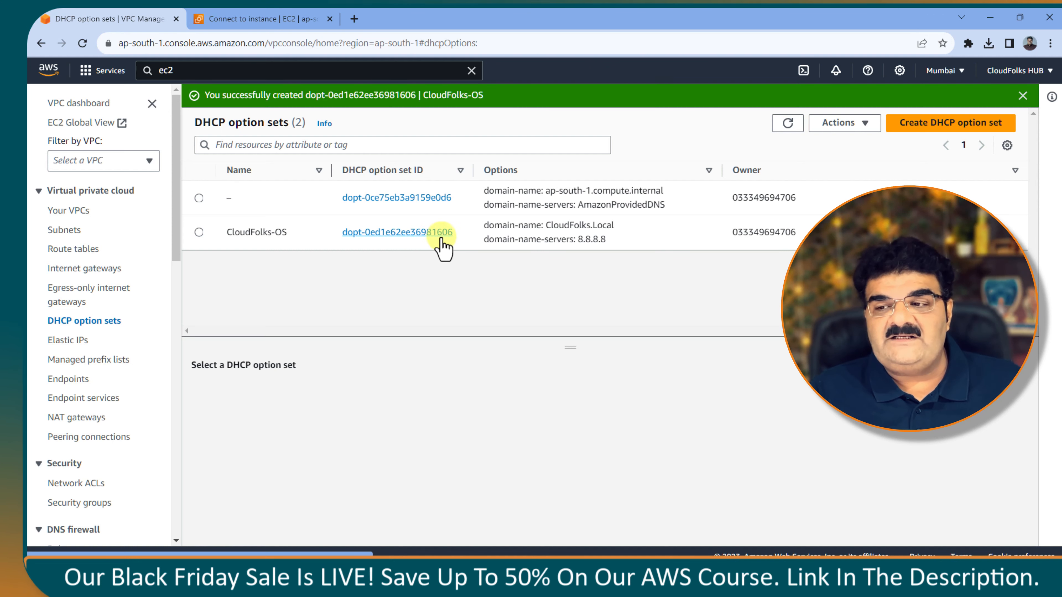
pyautogui.click(68, 213)
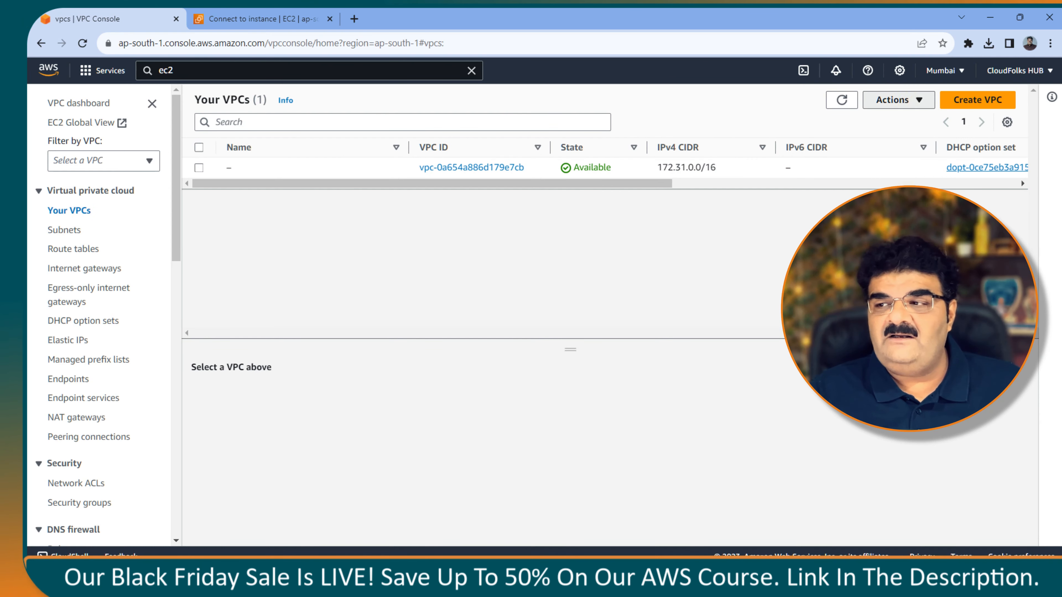
pyautogui.click(199, 167)
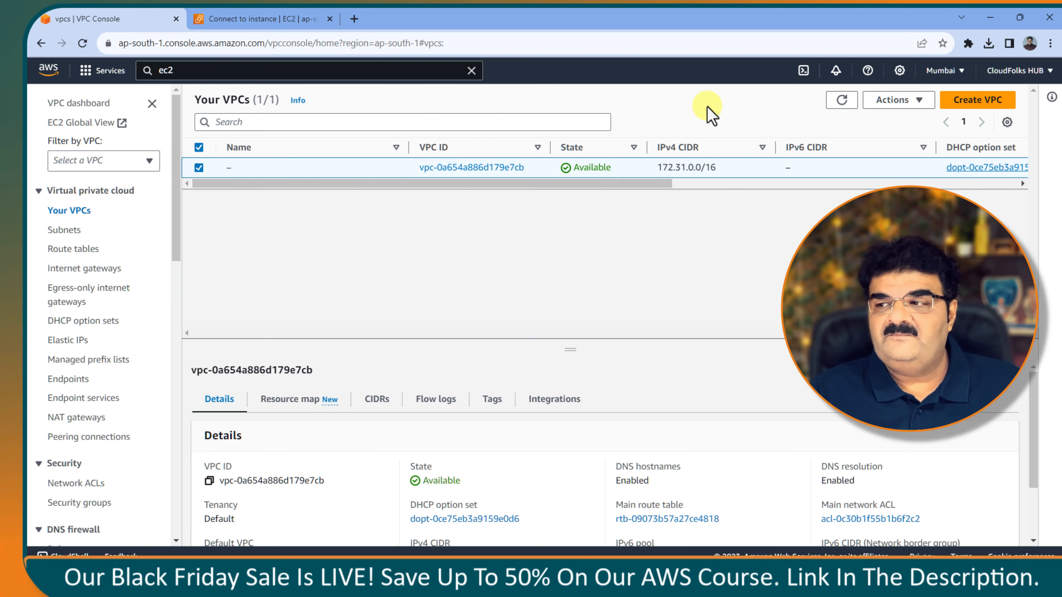
pyautogui.click(919, 100)
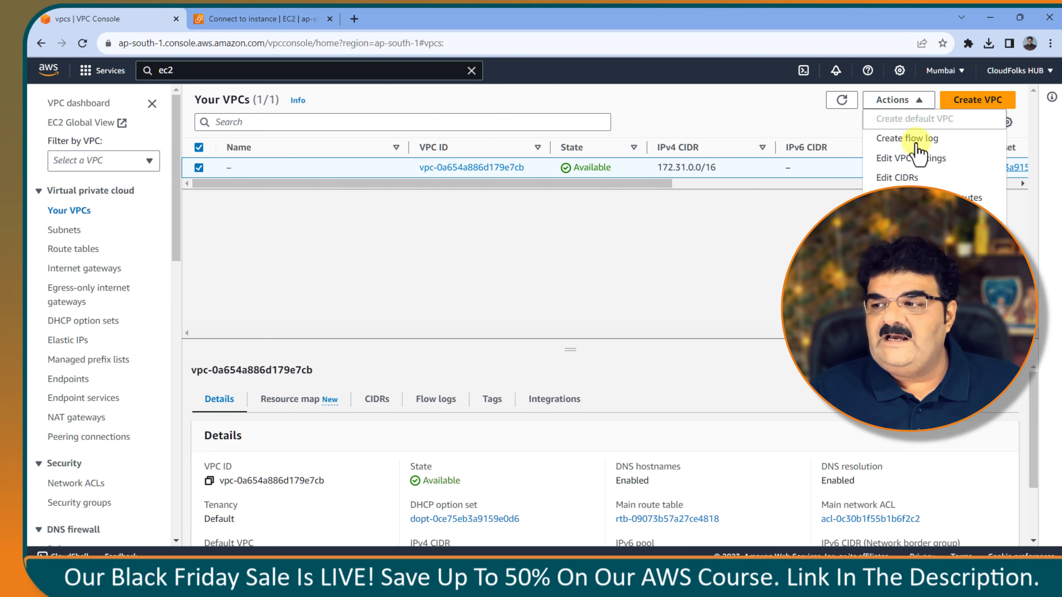
pyautogui.click(903, 161)
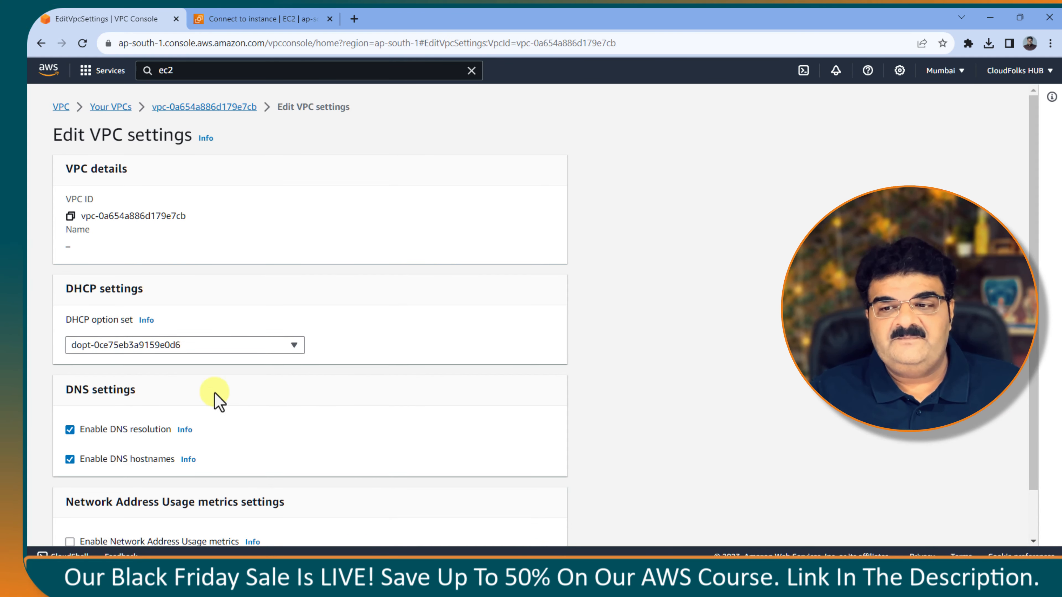
pyautogui.click(156, 345)
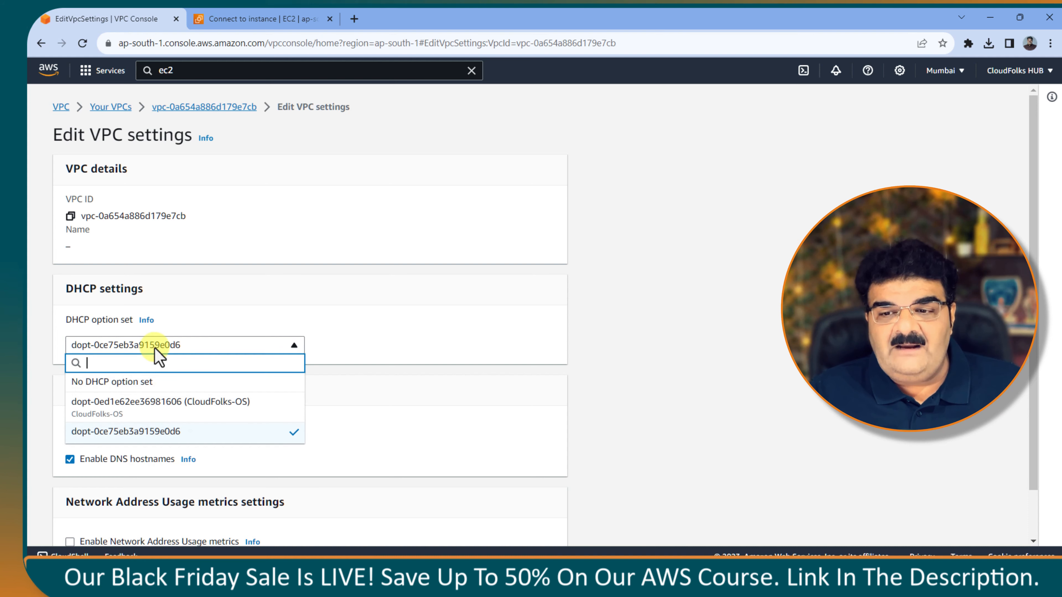
pyautogui.click(202, 404)
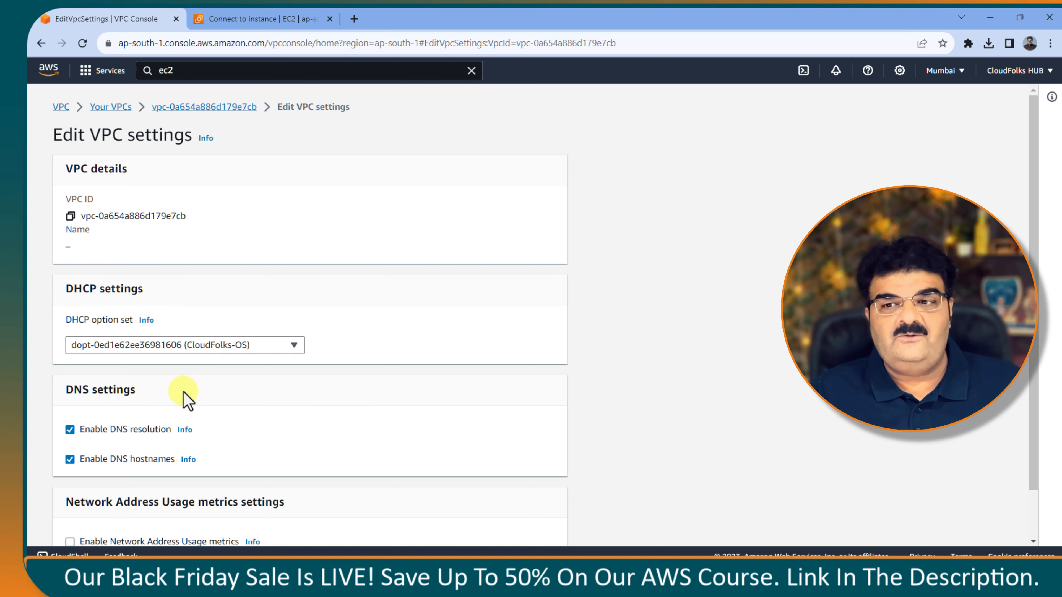
pyautogui.scroll(-2, 339, 345)
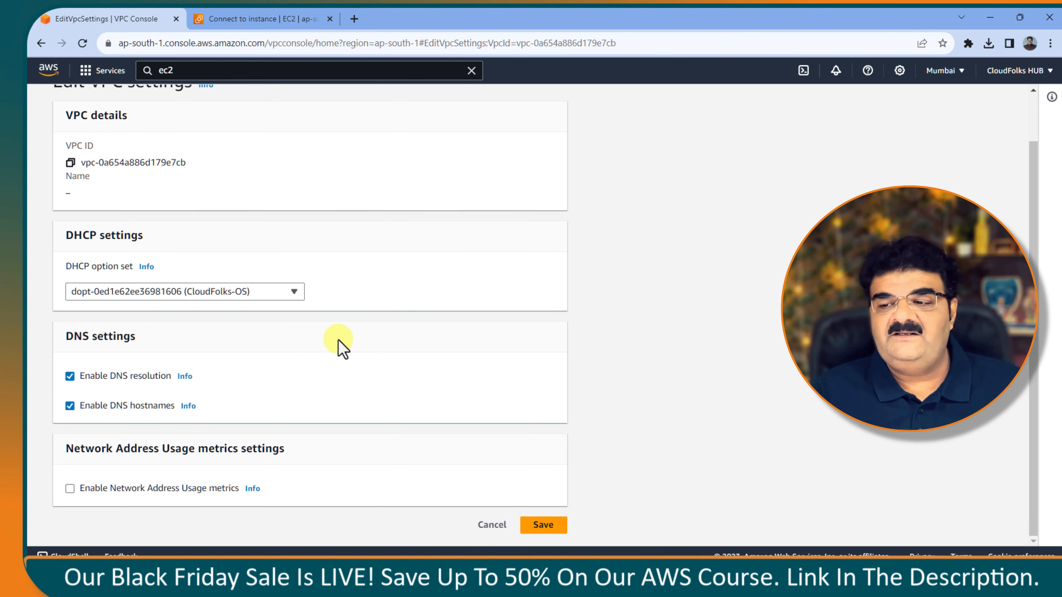
pyautogui.click(543, 525)
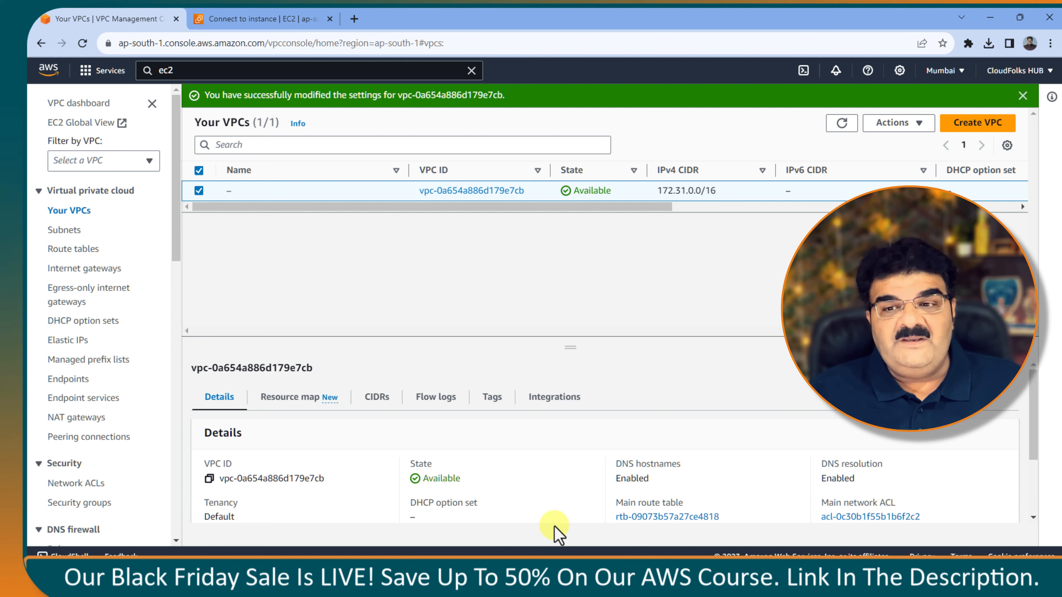
# Step: Compare the domain names of the default and CloudFolks-OS DHCP option sets
pyautogui.click(103, 322)
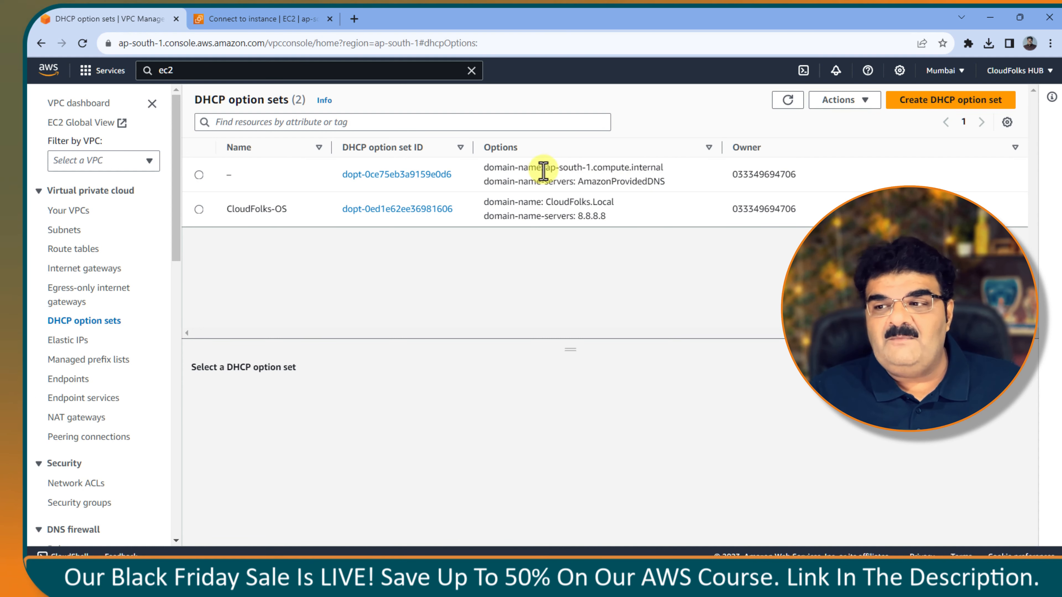
pyautogui.moveTo(545, 167); pyautogui.dragTo(668, 172)
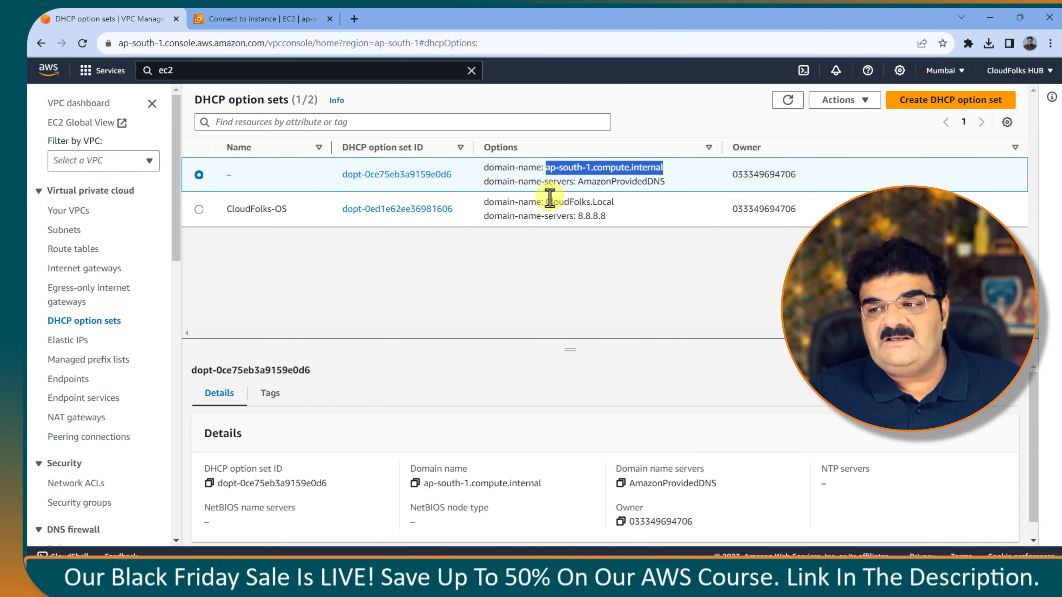
pyautogui.moveTo(551, 201); pyautogui.dragTo(619, 204)
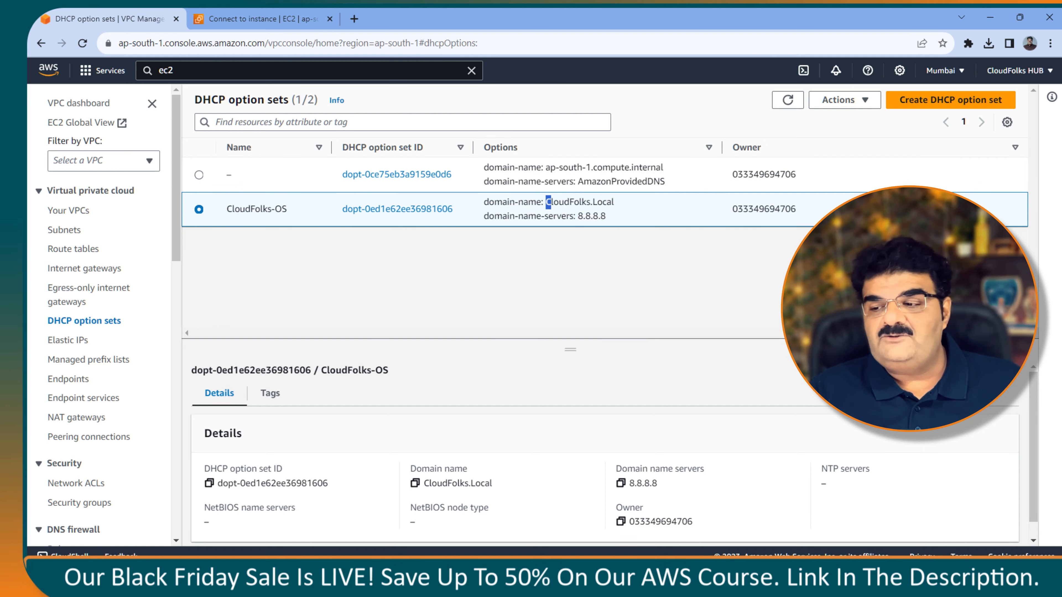
# Step: Switch to the remote instance's Command Prompt and review the Ethernet adapter's default gateway, DHCP server and DNS suffix
pyautogui.hotkey('alt', 'Tab')
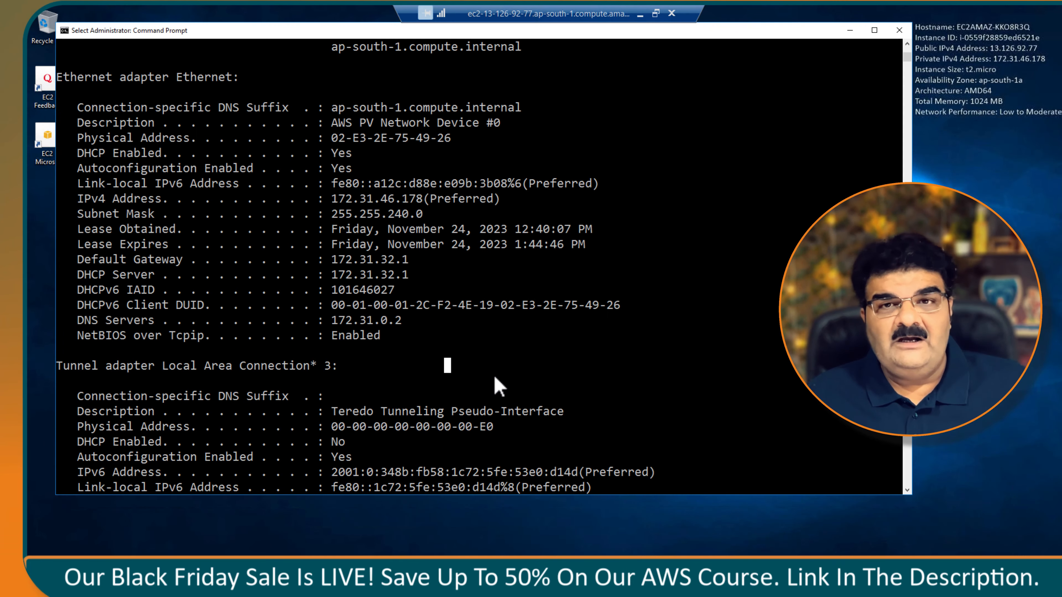
pyautogui.scroll(1, 410, 327)
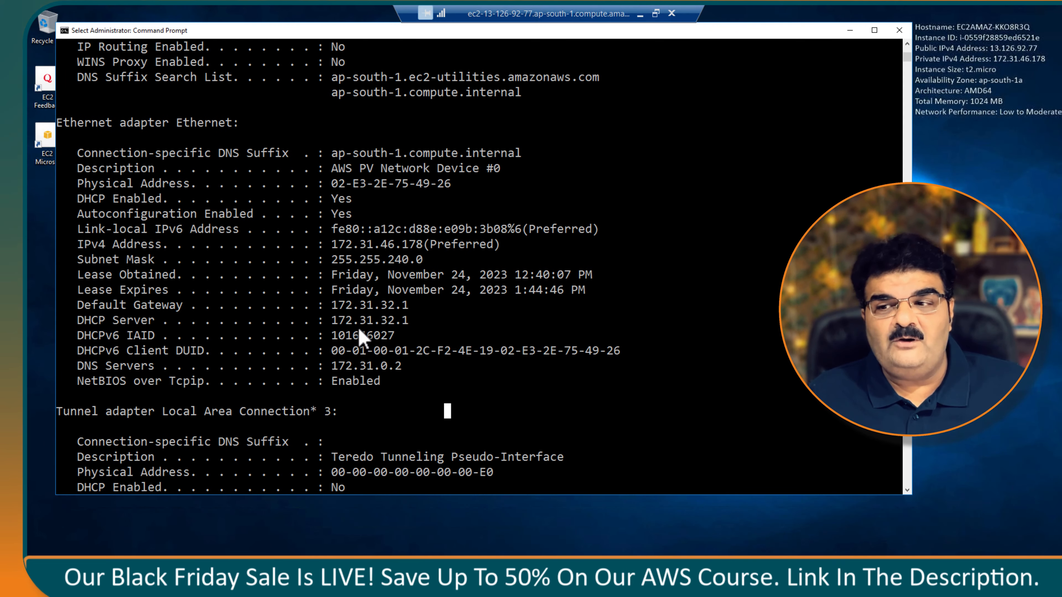
pyautogui.moveTo(337, 305); pyautogui.dragTo(399, 323)
pyautogui.moveTo(331, 153); pyautogui.dragTo(507, 154)
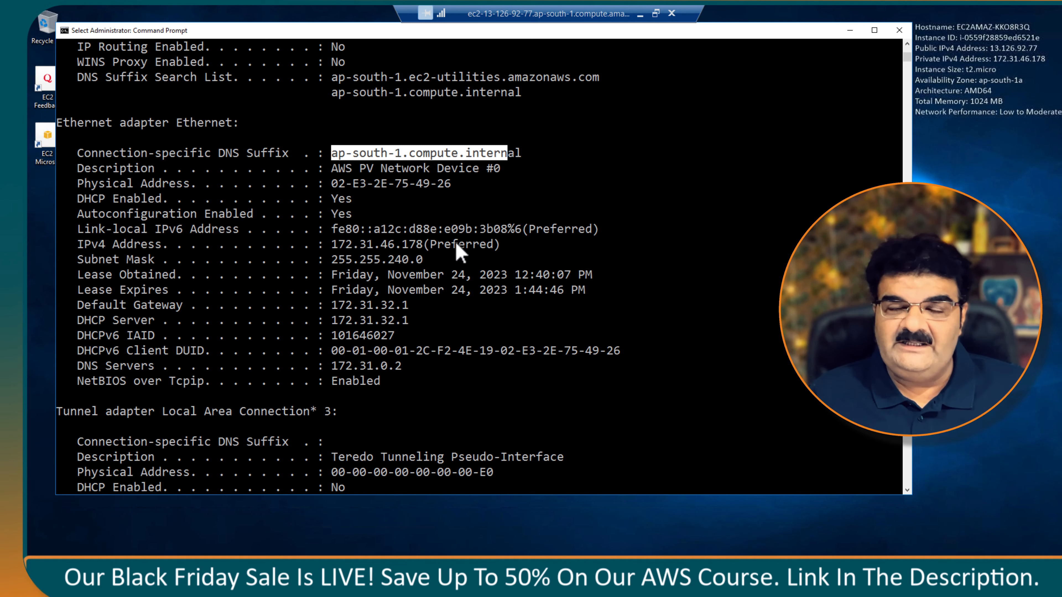
# Step: Renew the instance's DHCP lease with ipconfig/renew and check the Ethernet adapter's connection-specific DNS suffix
pyautogui.scroll(-10, 442, 291)
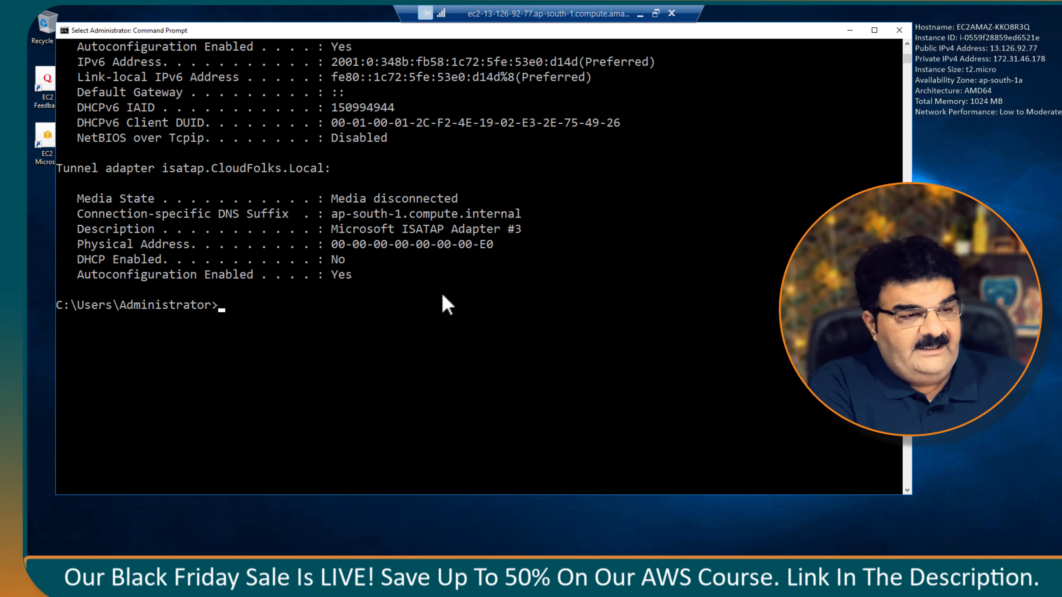
pyautogui.write('ipconfig')
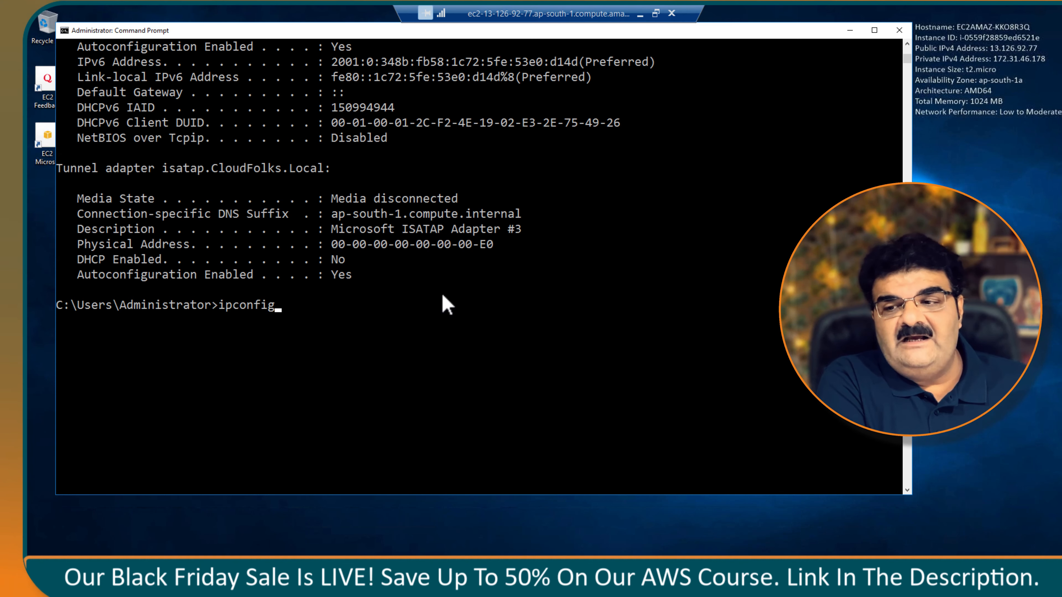
pyautogui.write('/renw')
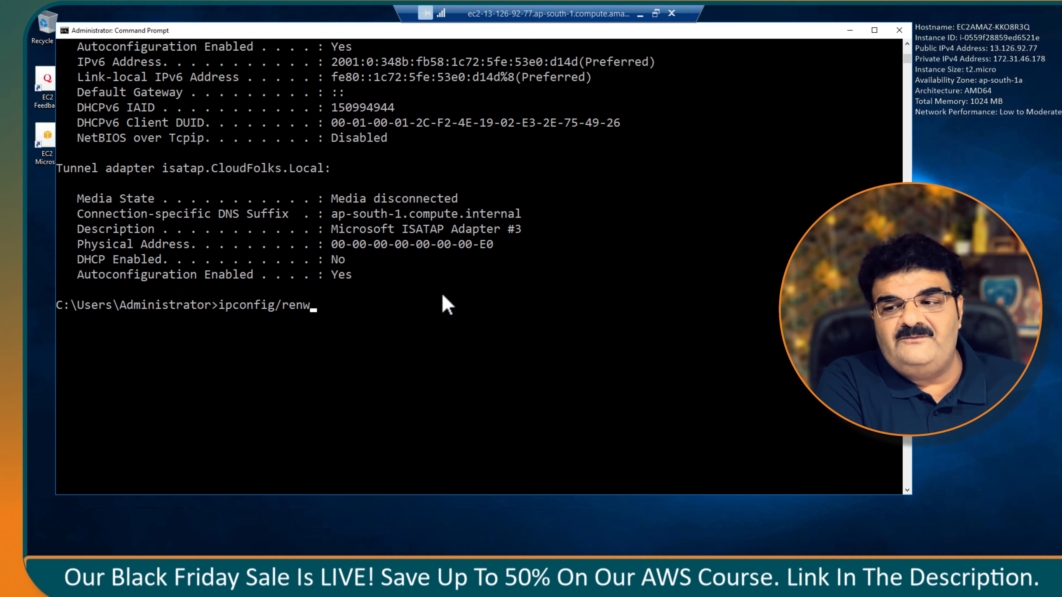
pyautogui.press('BackSpace')
pyautogui.press('BackSpace')
pyautogui.write('ew')
pyautogui.press('Return')
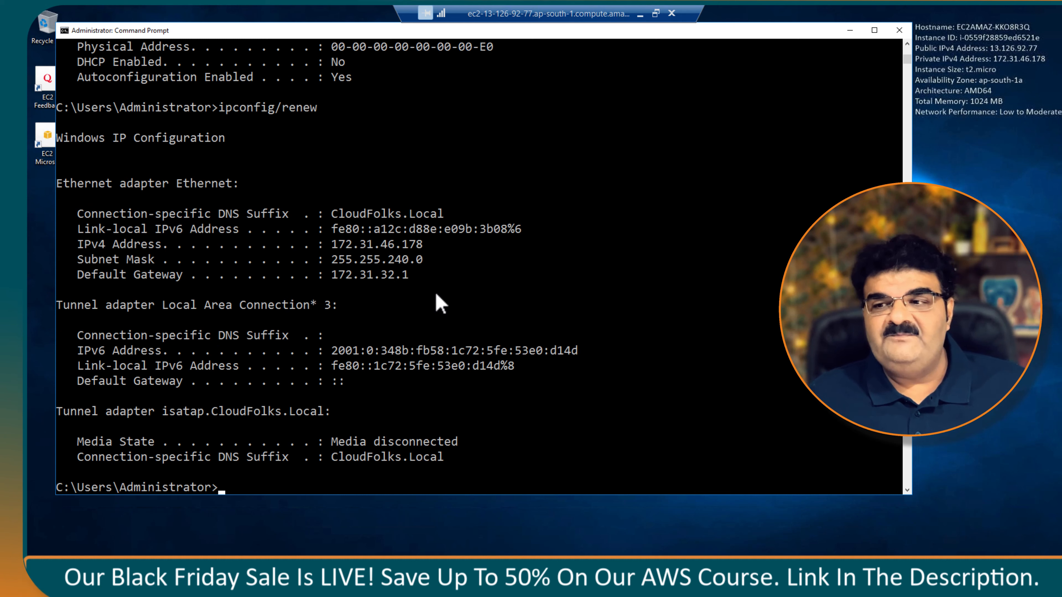
pyautogui.moveTo(333, 214); pyautogui.dragTo(462, 210)
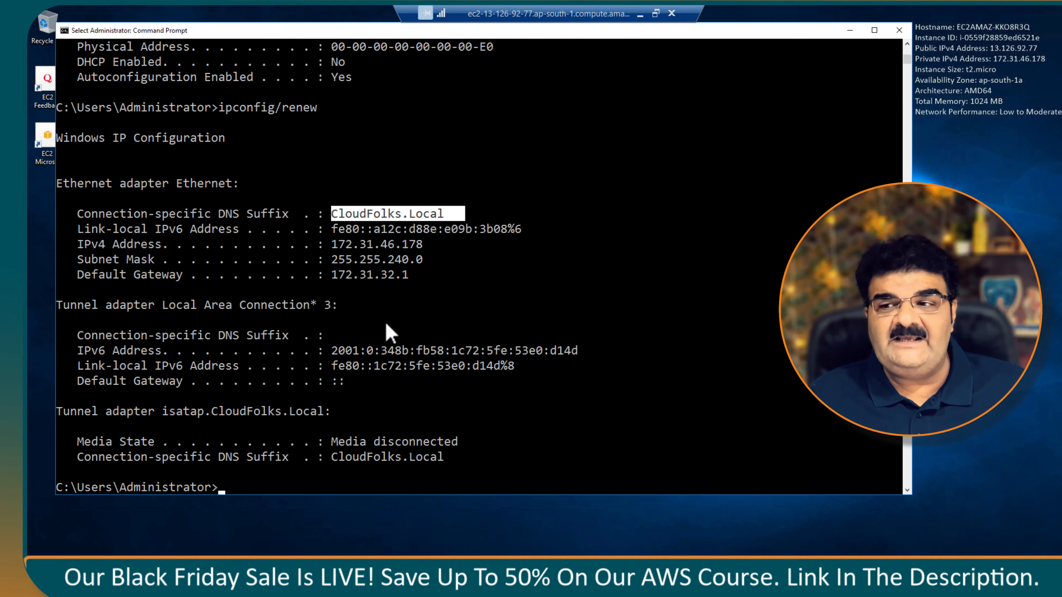
# Step: Display the instance's full IP configuration with the ipconfig /all option
pyautogui.press('Escape')
pyautogui.press('Up')
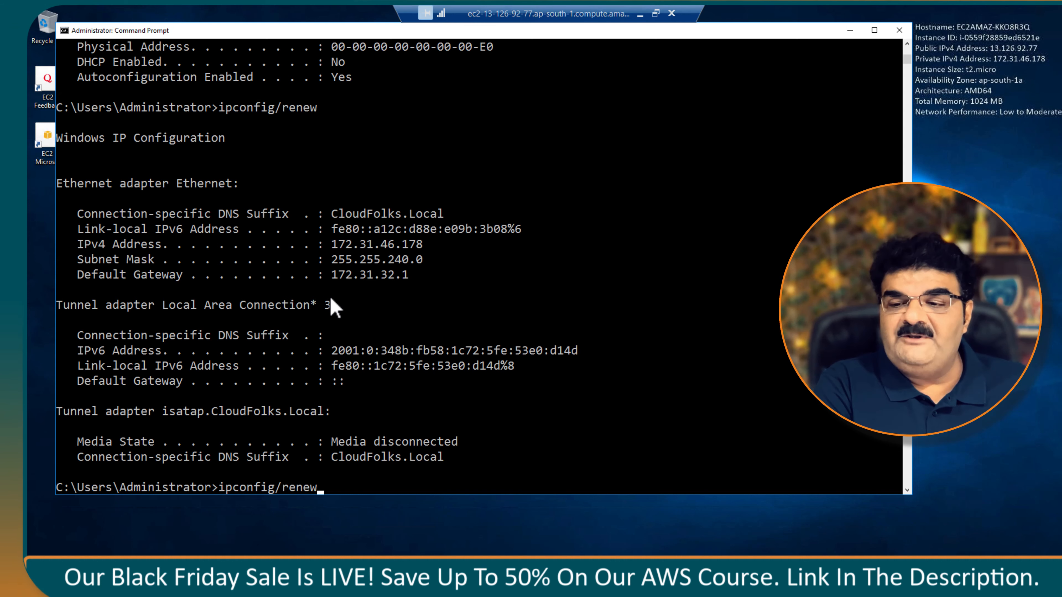
pyautogui.press('BackSpace')
pyautogui.press('BackSpace')
pyautogui.press('BackSpace')
pyautogui.write('all')
pyautogui.press('Return')
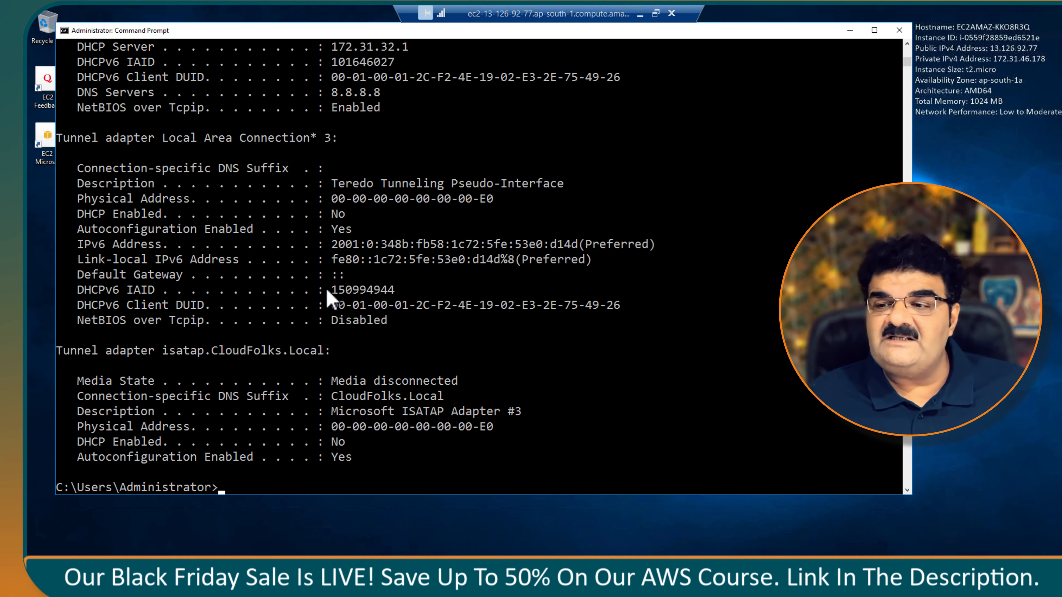
# Step: Check the Ethernet adapter's DNS server and connection-specific DNS suffix in the full configuration output
pyautogui.scroll(6, 355, 256)
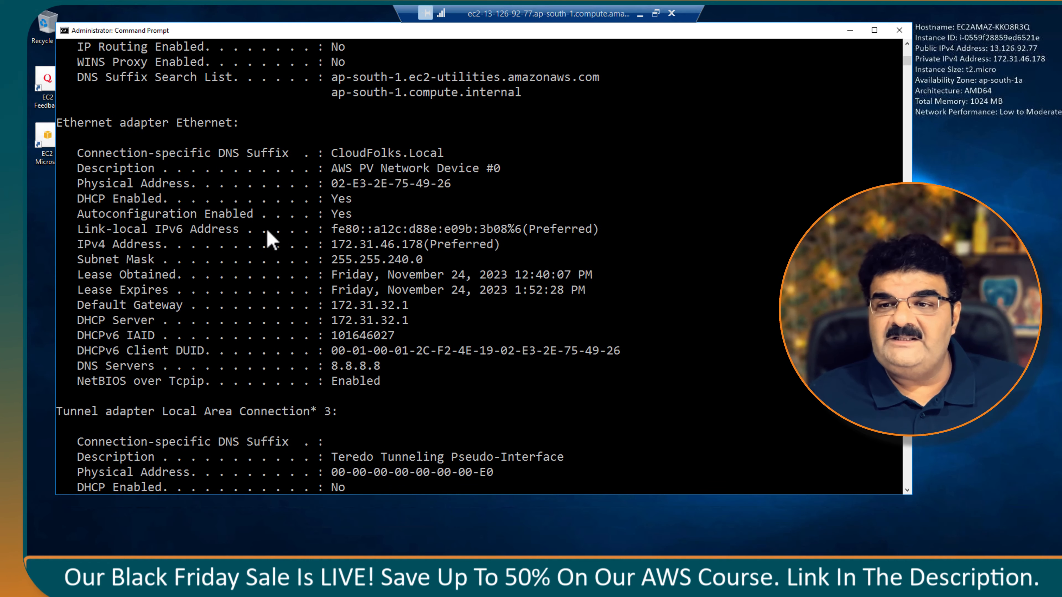
pyautogui.moveTo(333, 366); pyautogui.dragTo(389, 374)
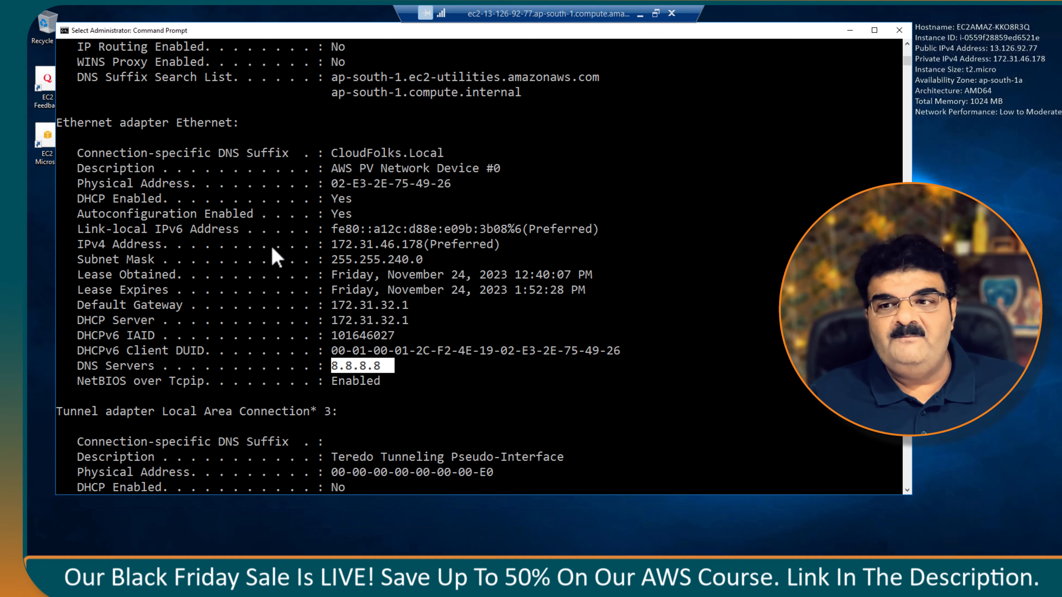
pyautogui.moveTo(339, 153); pyautogui.dragTo(440, 164)
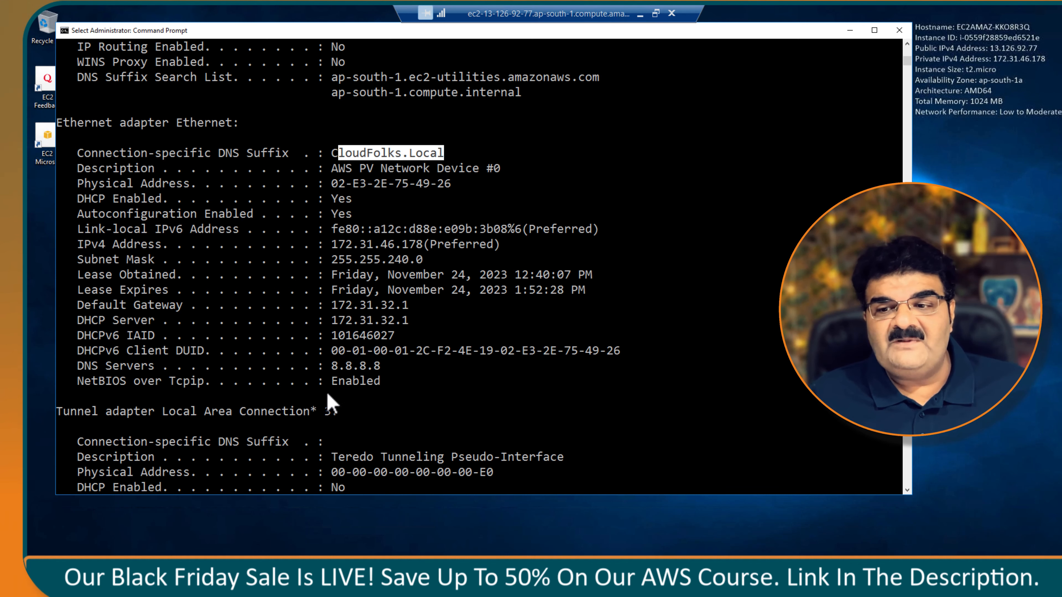
pyautogui.moveTo(332, 363); pyautogui.dragTo(387, 368)
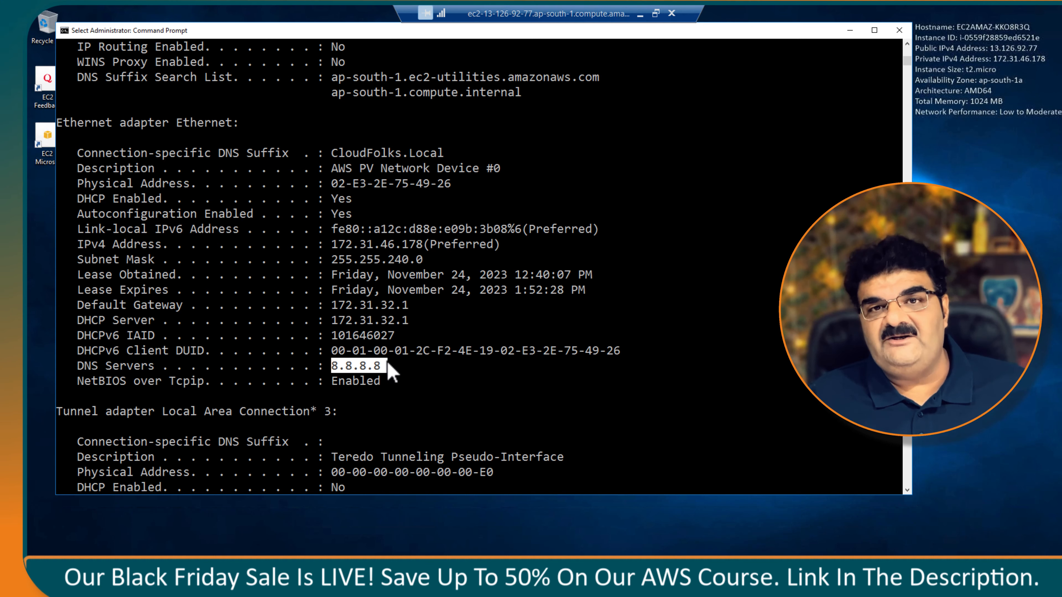
# Step: Switch back to the AWS VPC console and review the domain name servers of the CloudFolks-OS DHCP option set
pyautogui.click(639, 15)
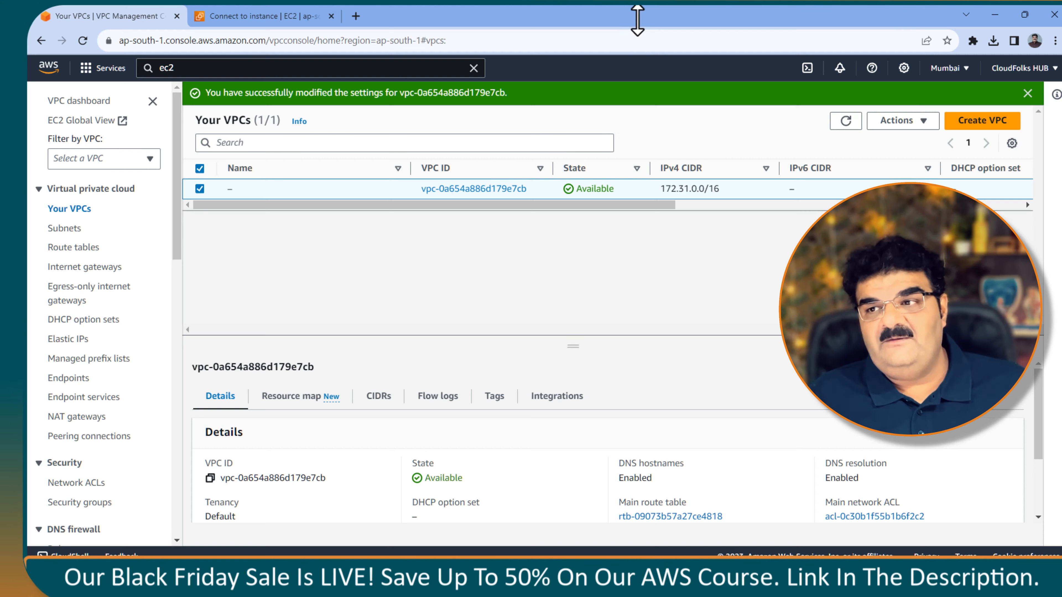
pyautogui.click(90, 325)
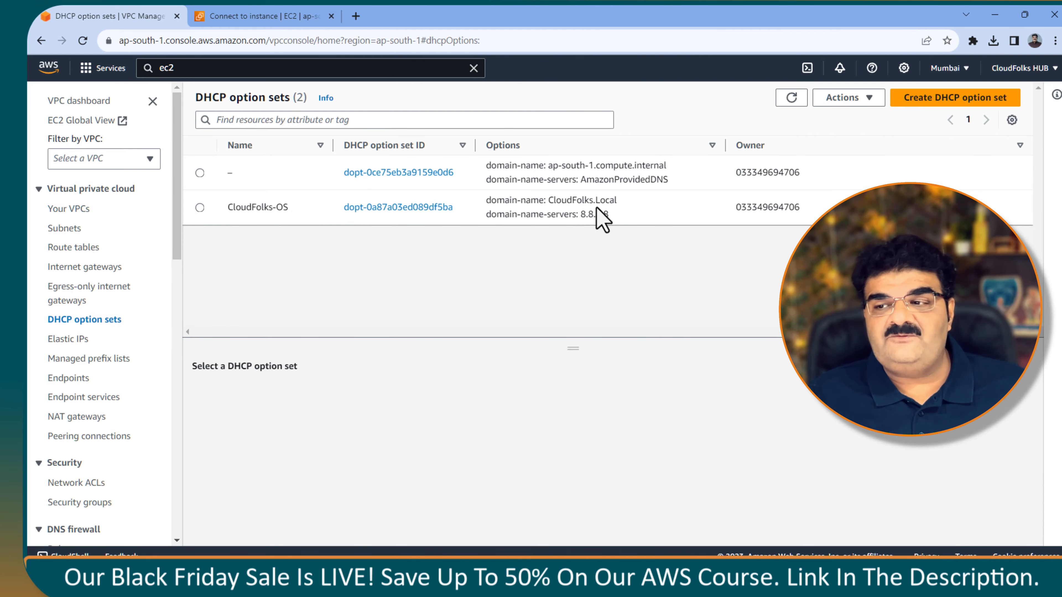
pyautogui.moveTo(548, 200); pyautogui.dragTo(611, 215)
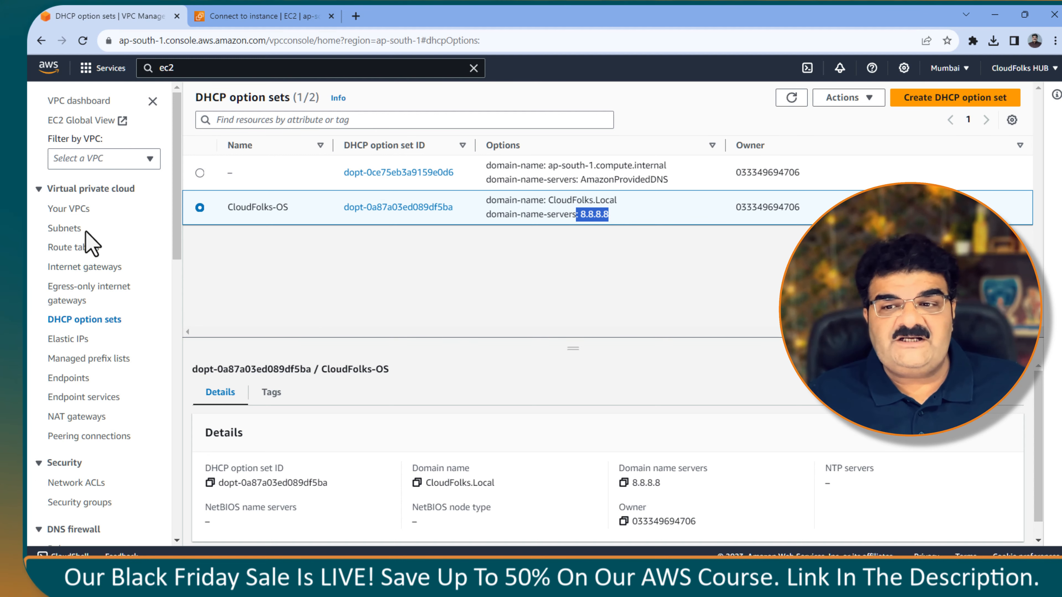
# Step: Set the VPC's DHCP option set back to the default dopt-0ce75eb3a9159e0d6 and save the settings
pyautogui.click(79, 210)
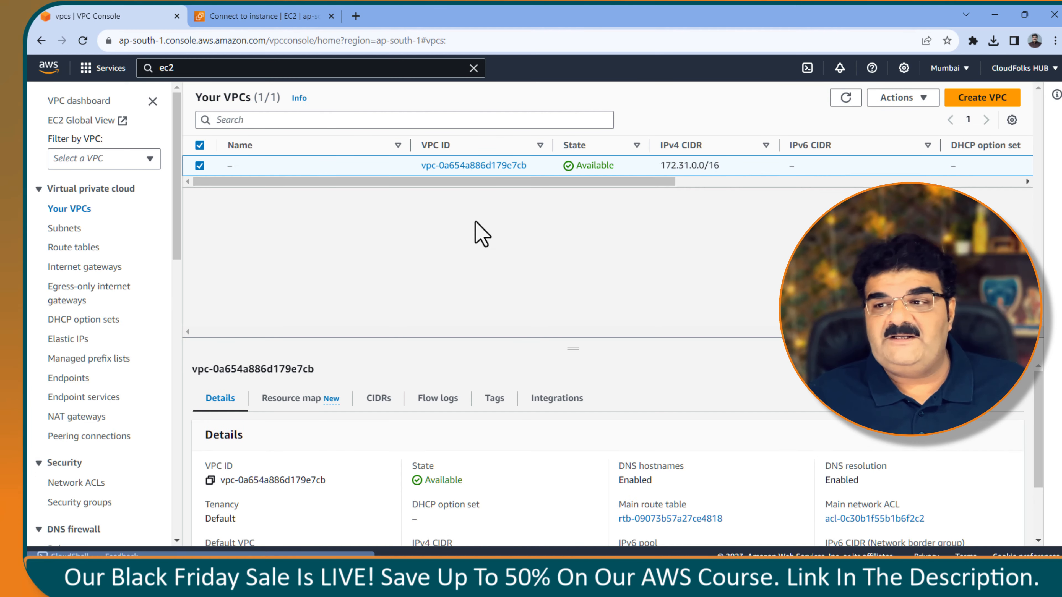
pyautogui.click(903, 98)
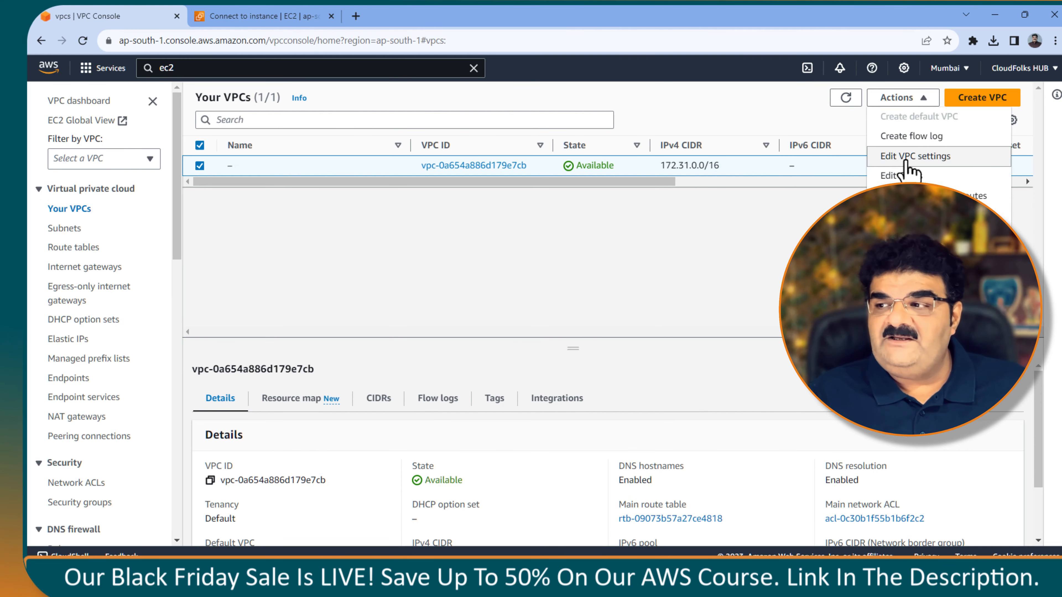
pyautogui.click(908, 161)
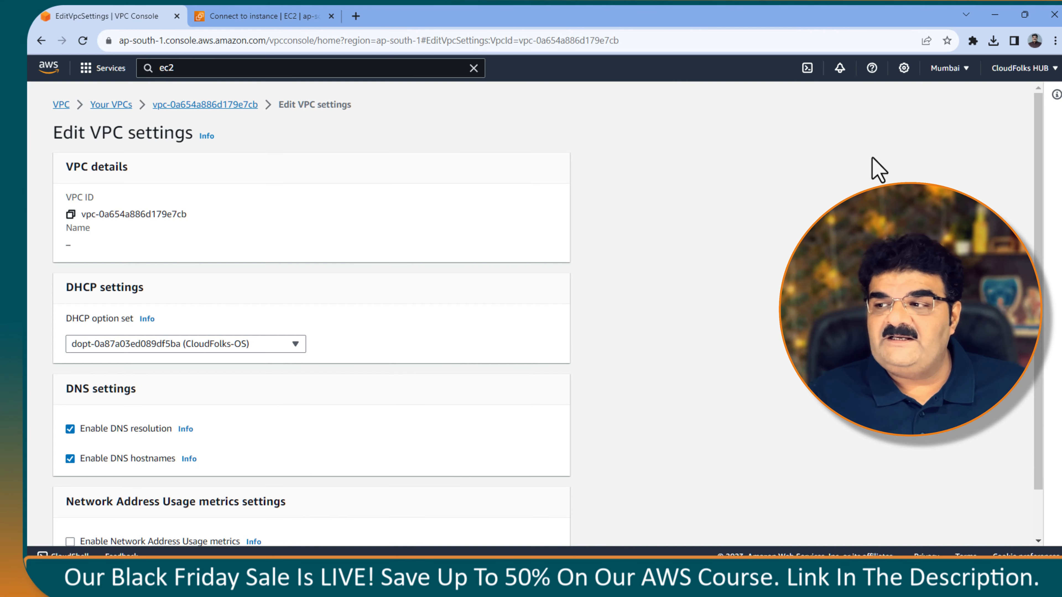
pyautogui.click(154, 351)
pyautogui.click(148, 433)
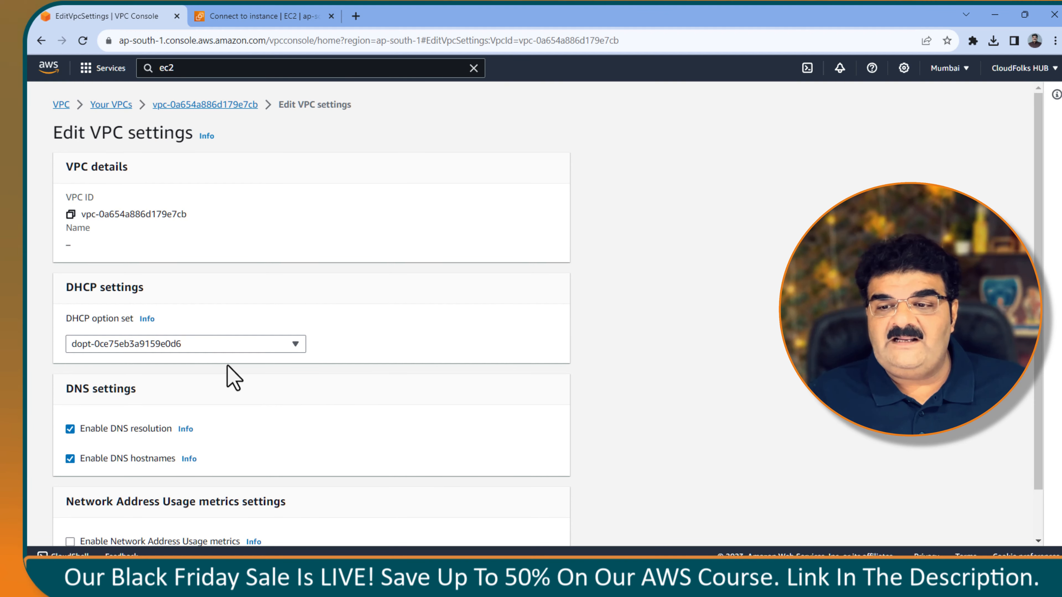
pyautogui.scroll(-2, 289, 378)
pyautogui.click(558, 525)
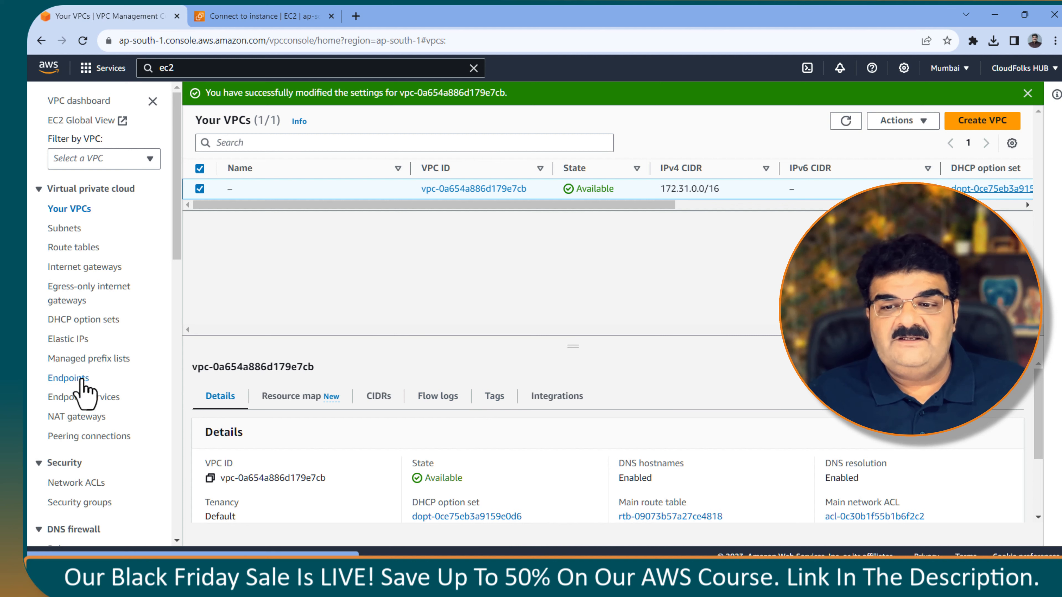
# Step: Delete the CloudFolks-OS DHCP option set from the VPC's DHCP option sets, confirming with the word delete
pyautogui.click(77, 320)
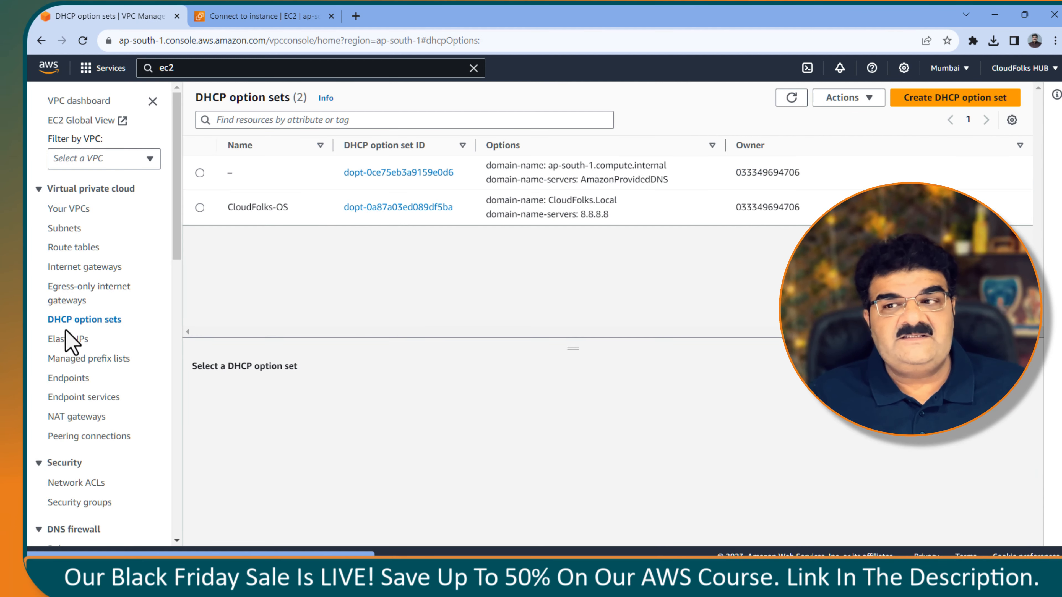
pyautogui.click(200, 208)
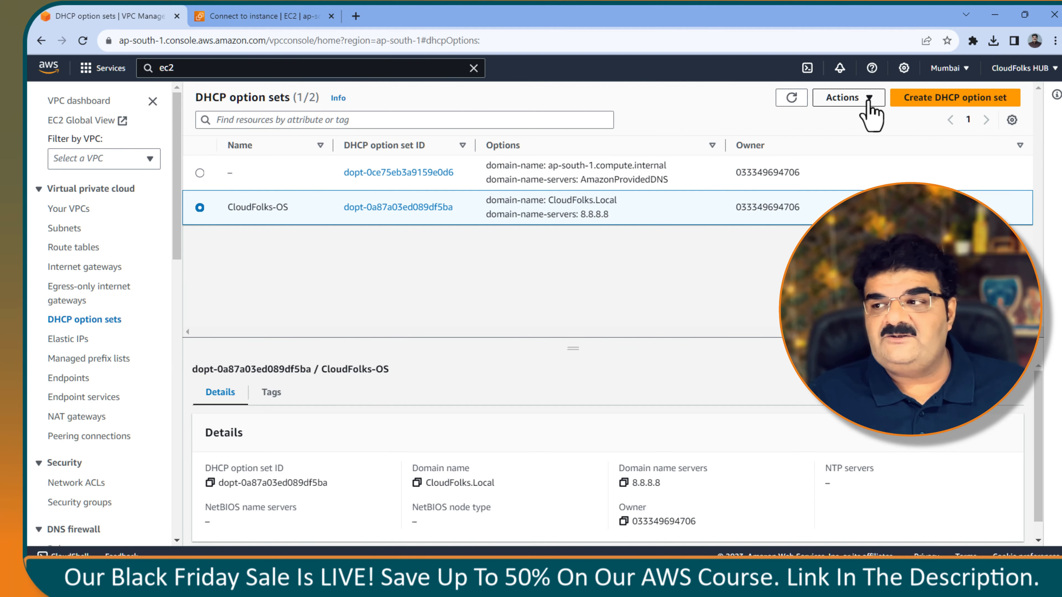
pyautogui.click(866, 99)
pyautogui.click(849, 156)
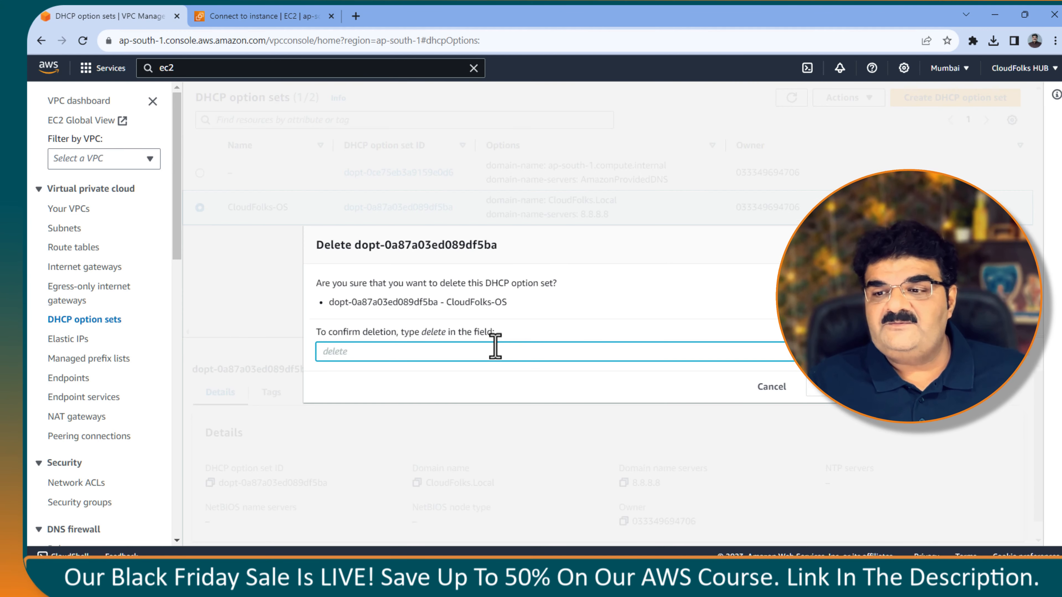
pyautogui.write('dele')
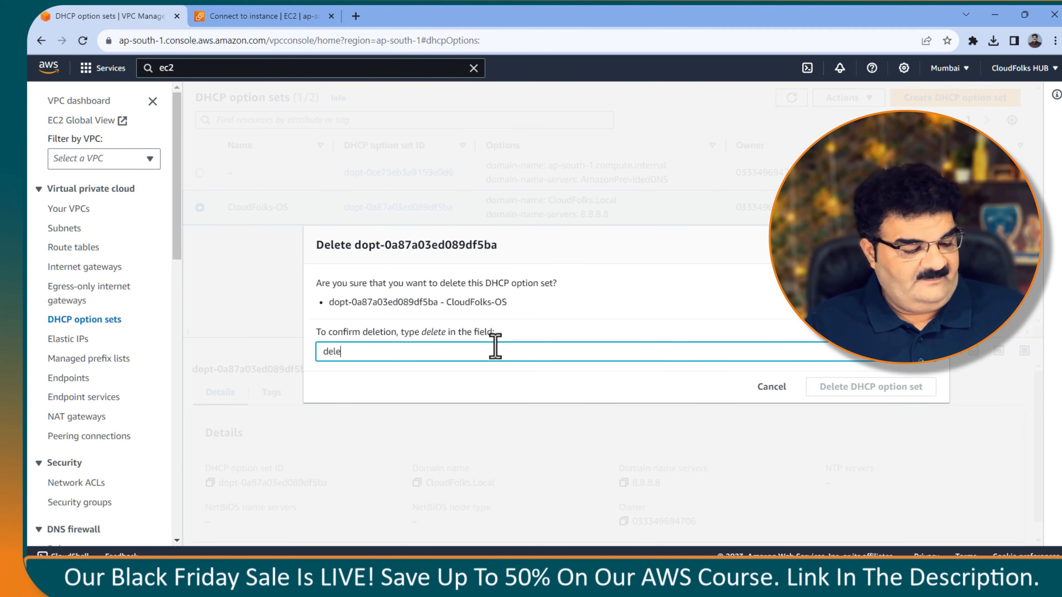
pyautogui.write('te')
pyautogui.click(819, 386)
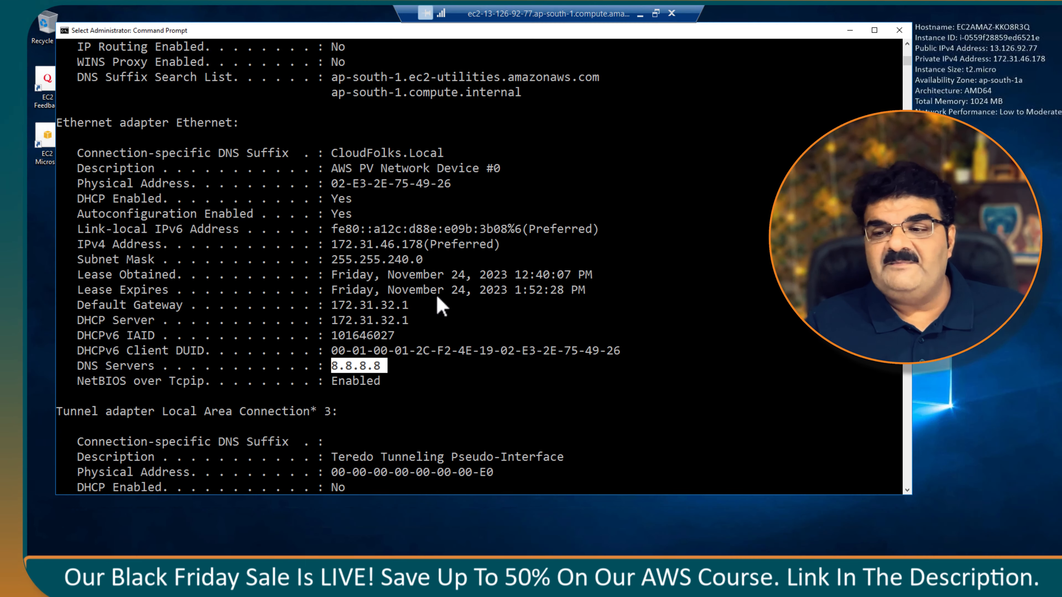
# Step: Switch to the instance's Command Prompt, renew its DHCP lease with ipconfig/renew, and check the Ethernet adapter's connection-specific DNS suffix
pyautogui.scroll(-10, 436, 294)
pyautogui.scroll(-2, 434, 339)
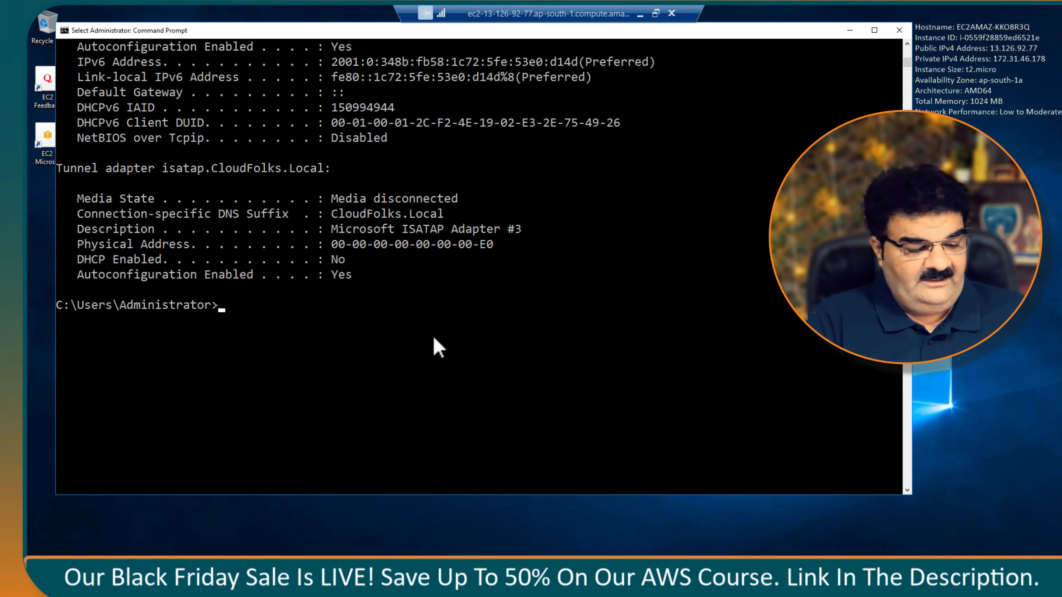
pyautogui.press('Escape')
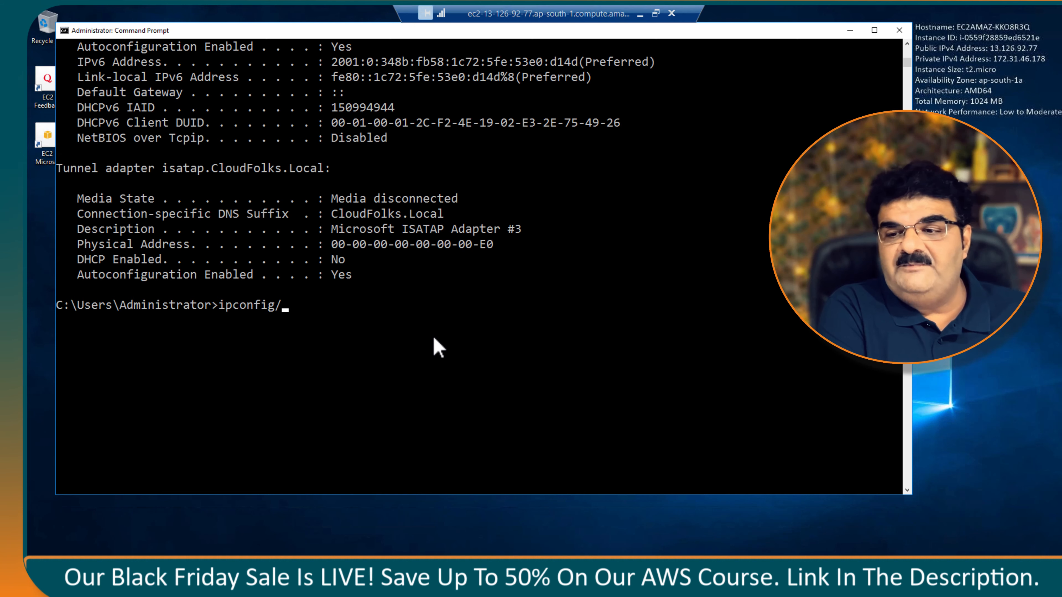
pyautogui.press('Return')
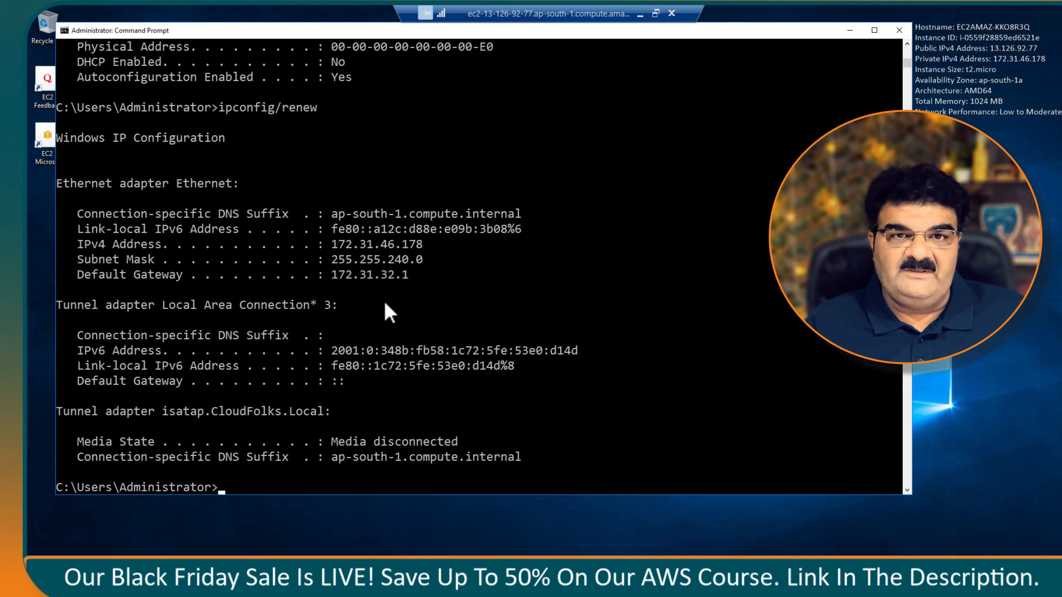
pyautogui.moveTo(337, 218); pyautogui.dragTo(524, 221)
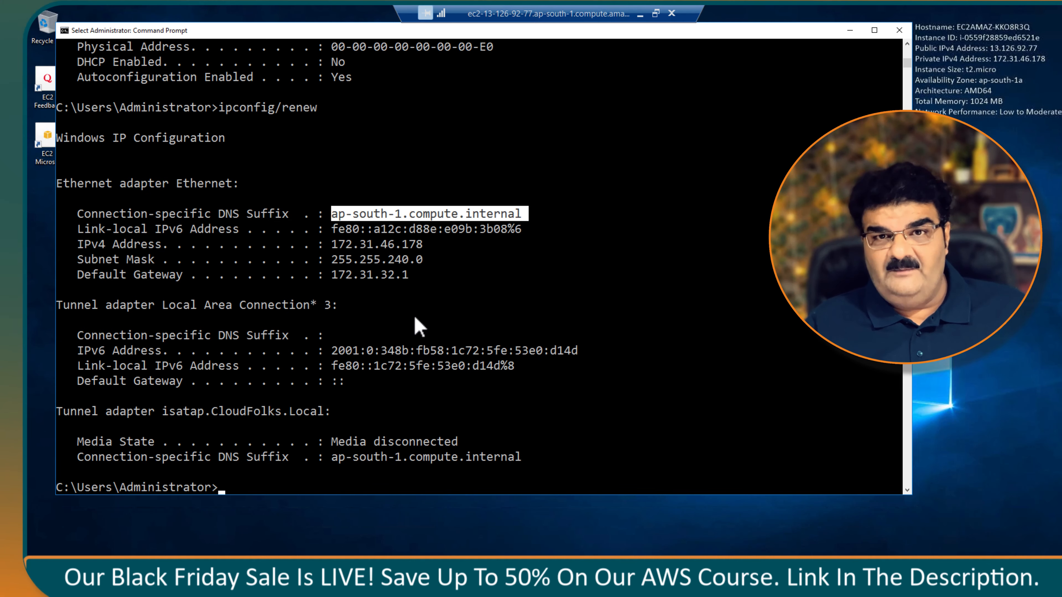